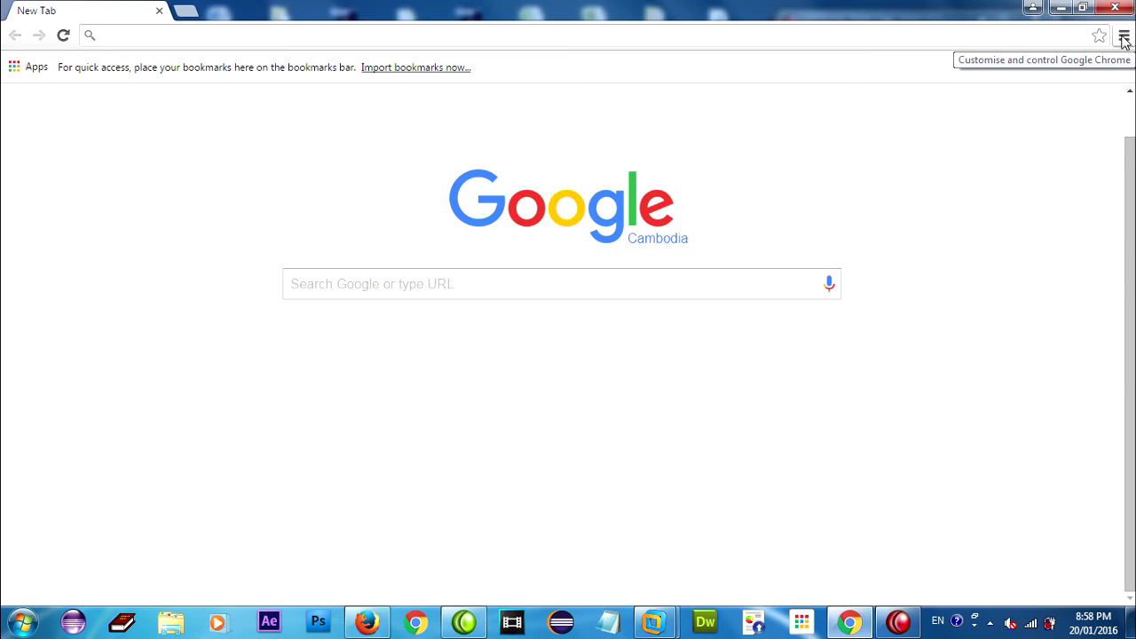
Open Chrome's Settings page from the main menu and scroll through it.
left_click(1124, 37)
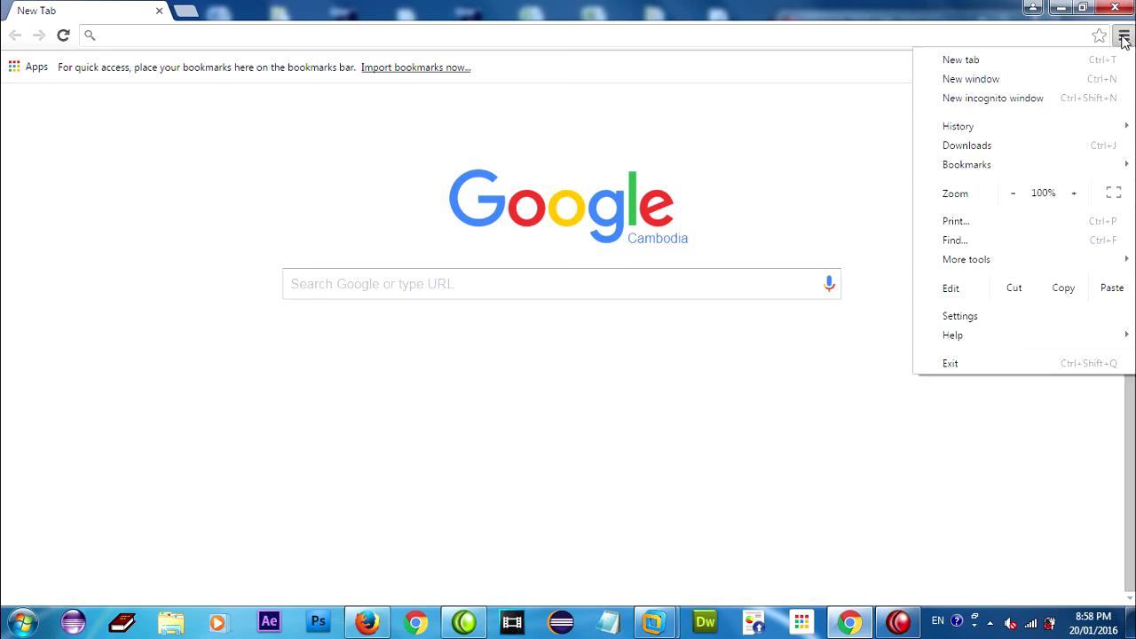
left_click(949, 318)
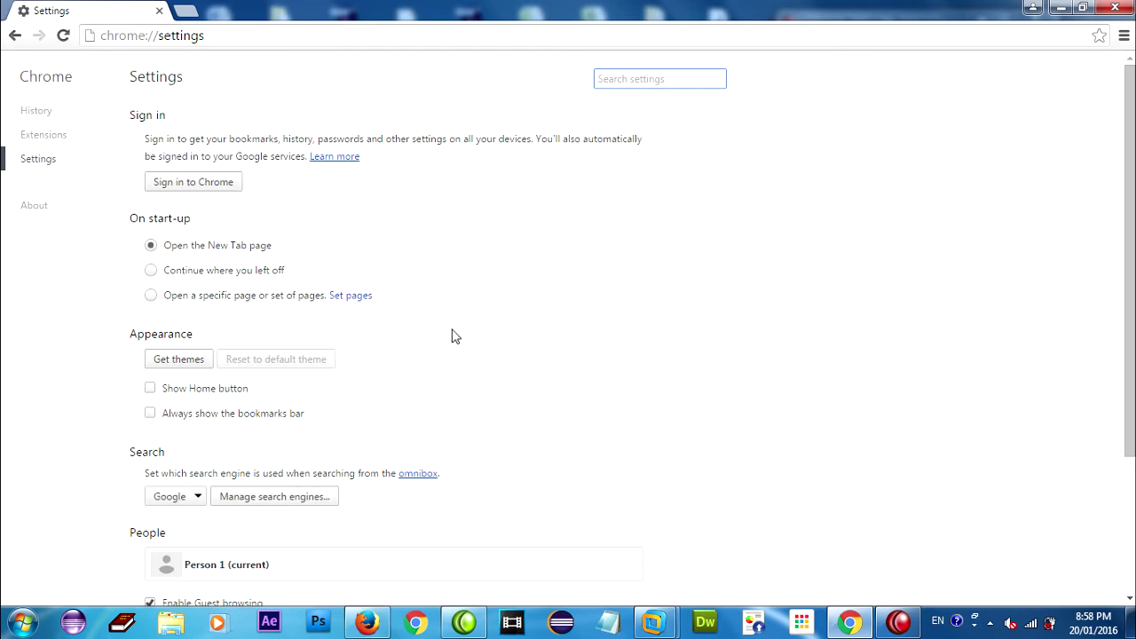
scroll(601, 317, "down", 3)
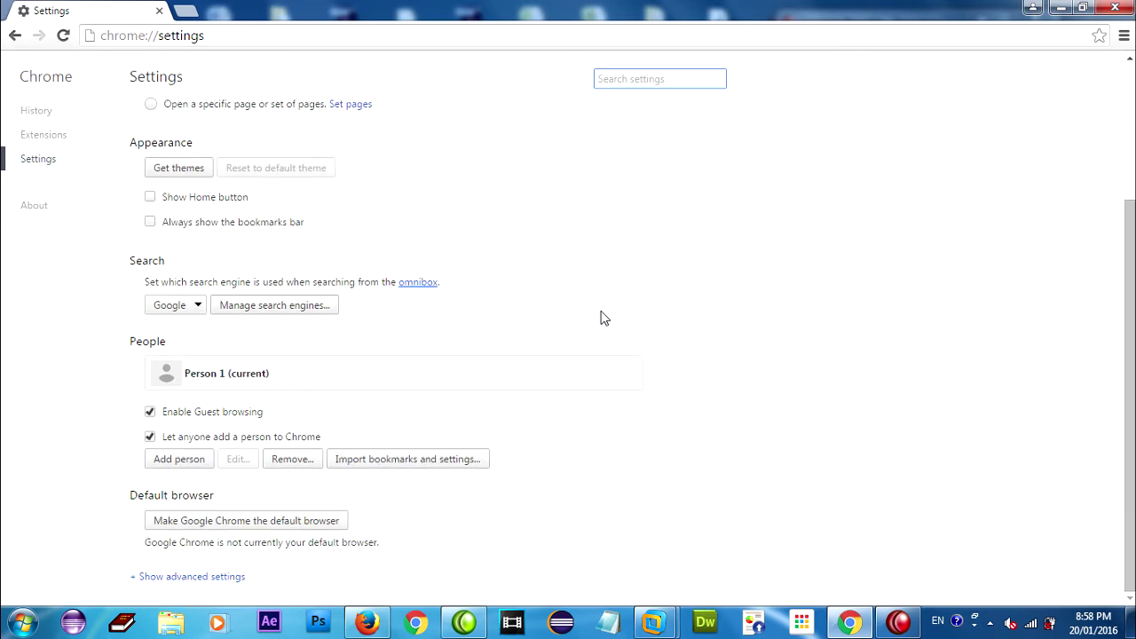
scroll(613, 298, "up", 3)
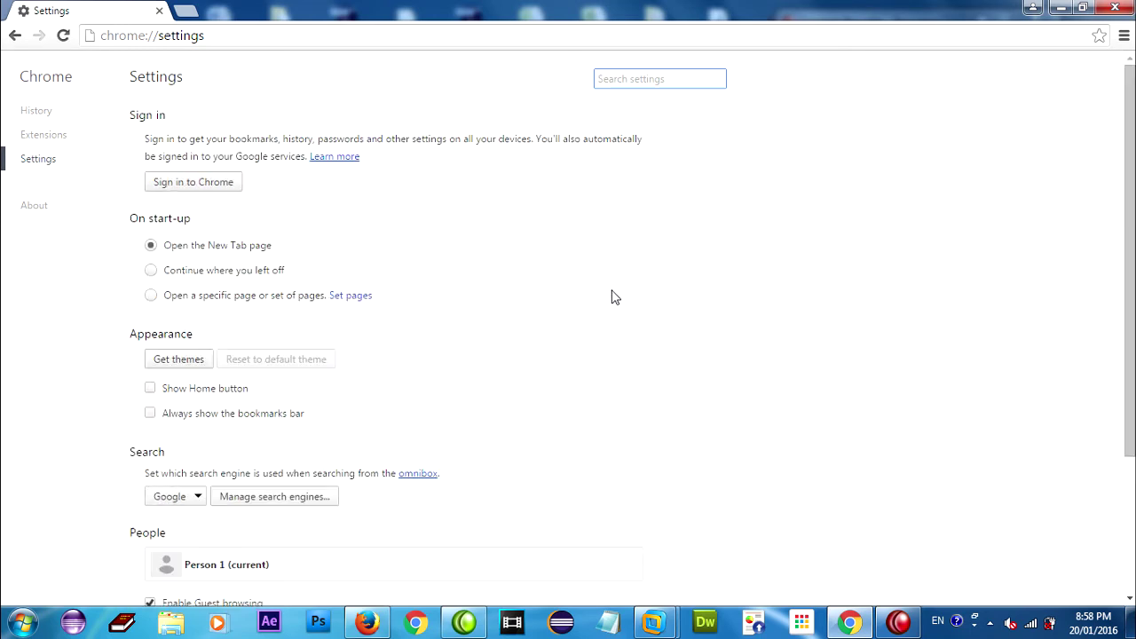
scroll(612, 297, "down", 3)
scroll(613, 297, "up", 3)
scroll(612, 297, "down", 3)
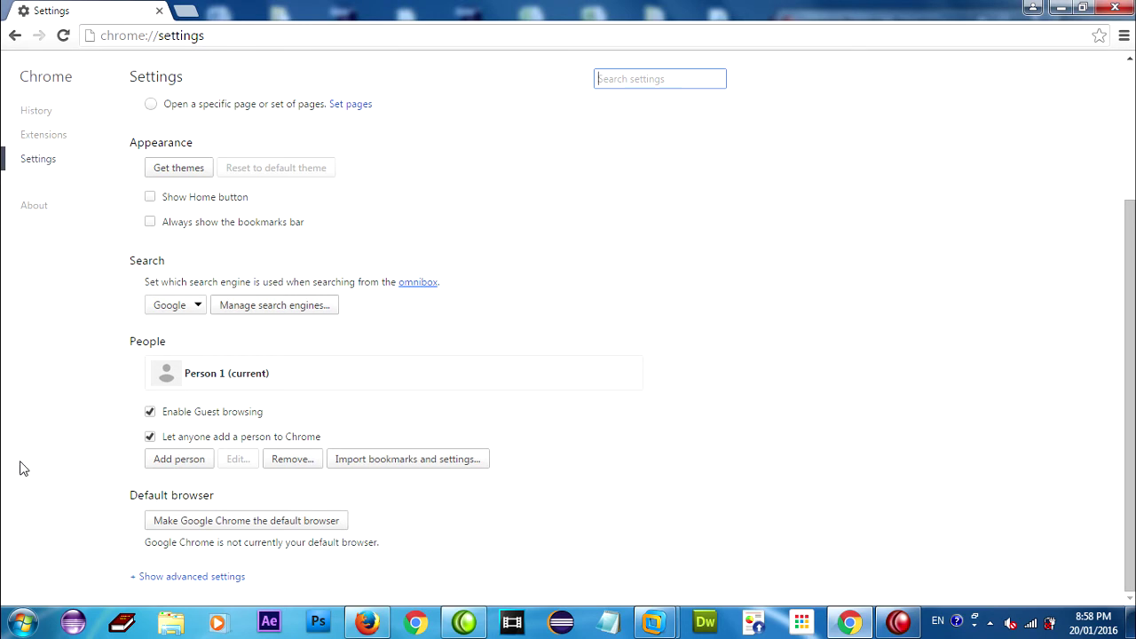
Show the advanced settings and look over the privacy, downloads and reset sections.
left_click(177, 577)
scroll(49, 430, "down", 5)
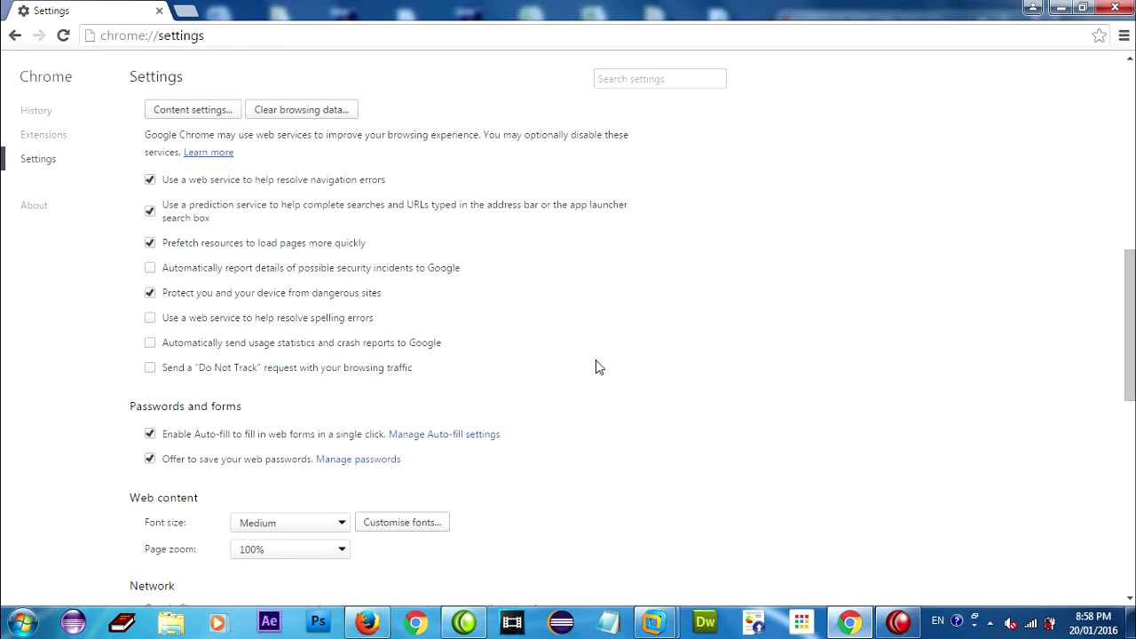
scroll(599, 366, "down", 5)
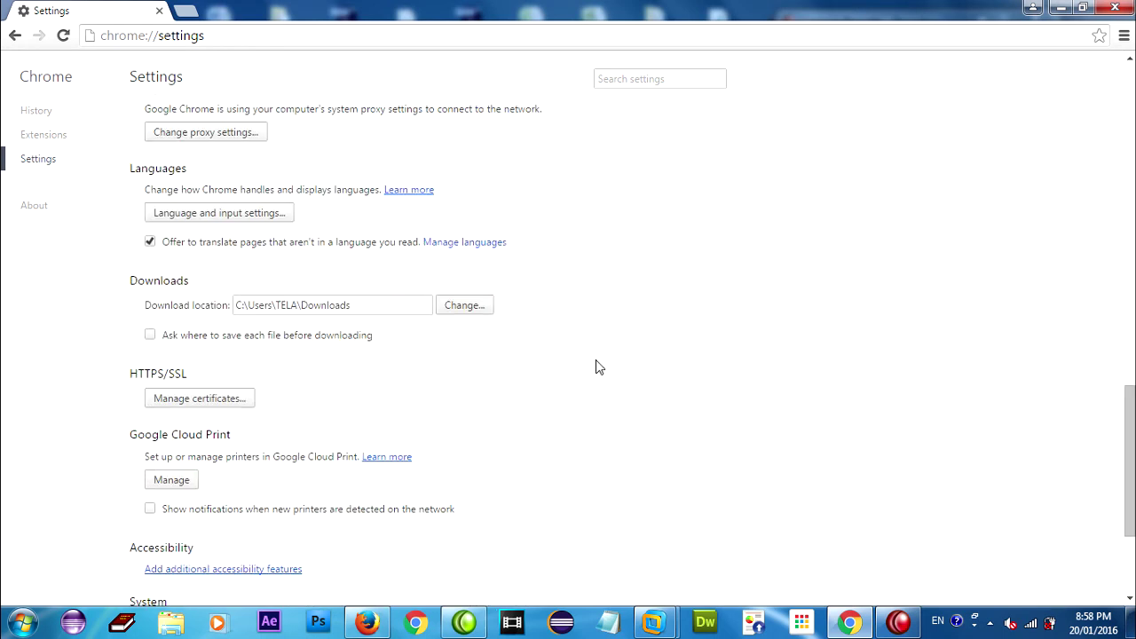
scroll(600, 367, "up", 3)
scroll(600, 367, "down", 5)
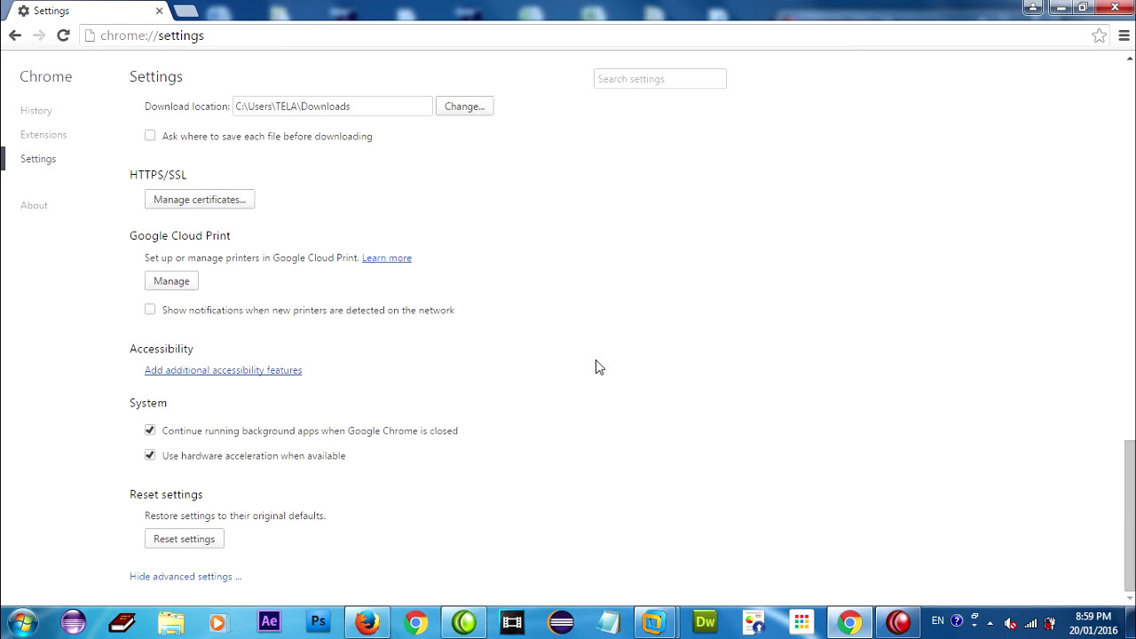
scroll(599, 367, "up", 5)
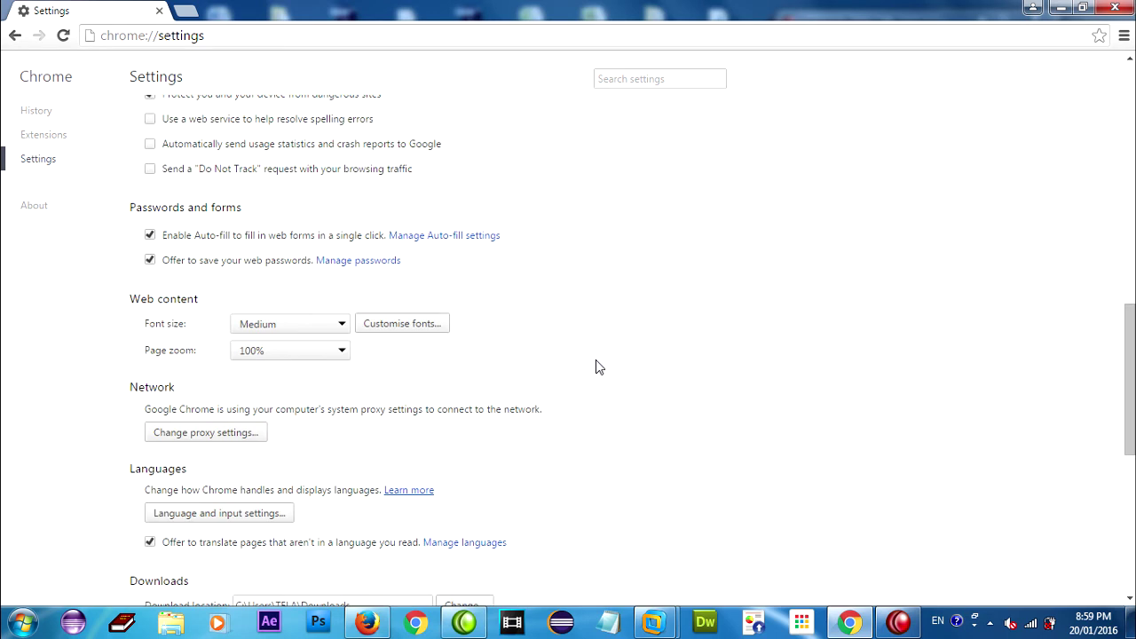
scroll(599, 366, "down", 3)
scroll(599, 367, "up", 10)
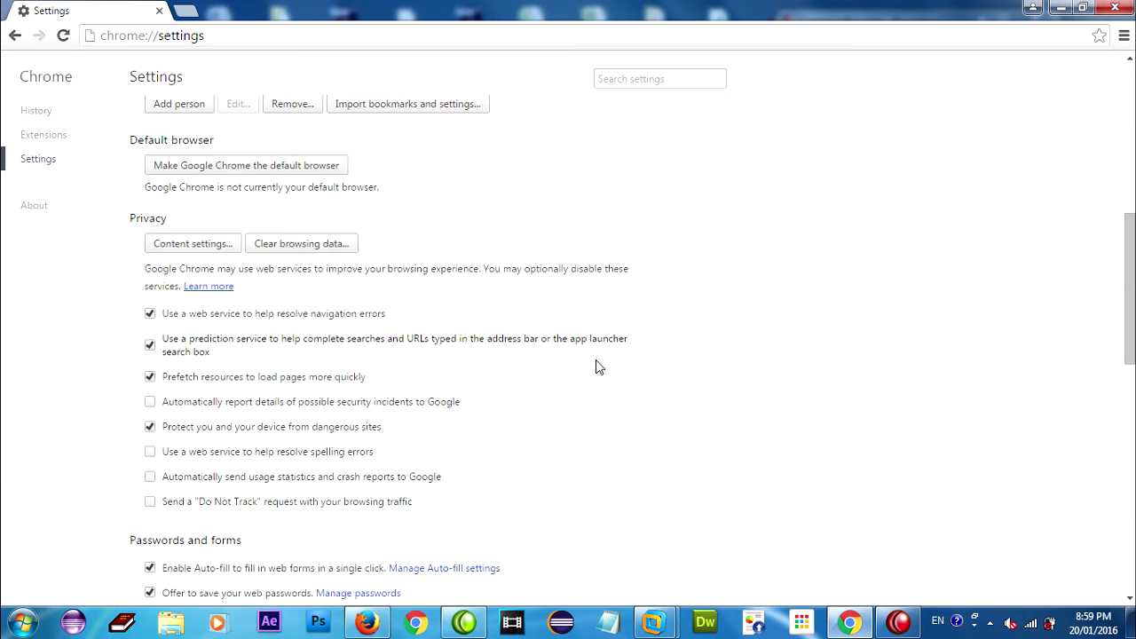
scroll(595, 367, "up", 3)
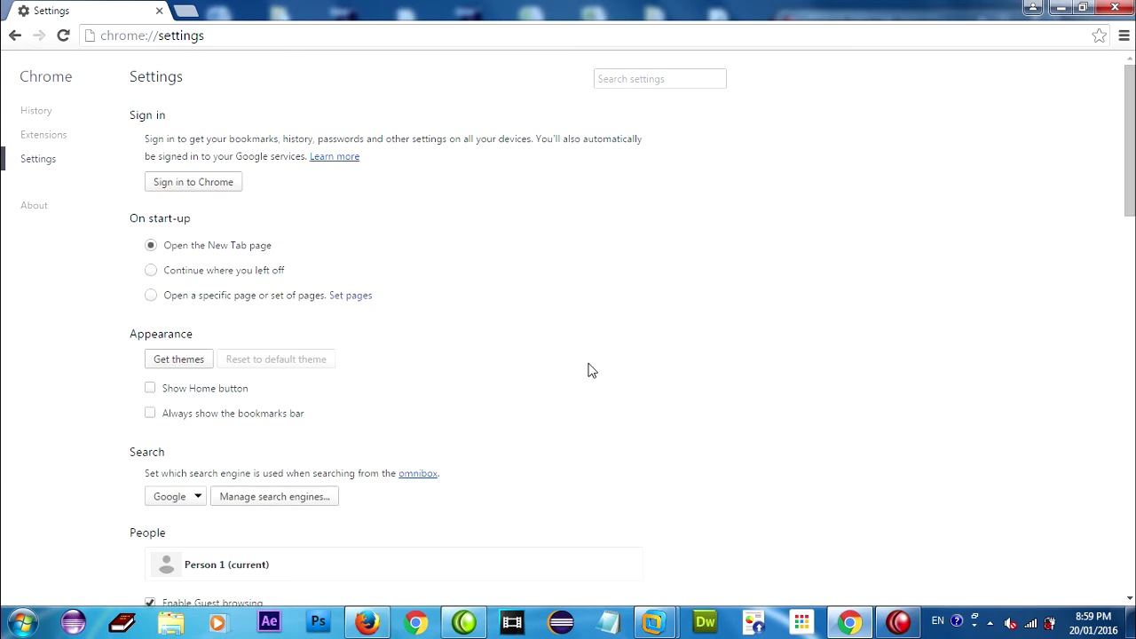
scroll(596, 367, "down", 9)
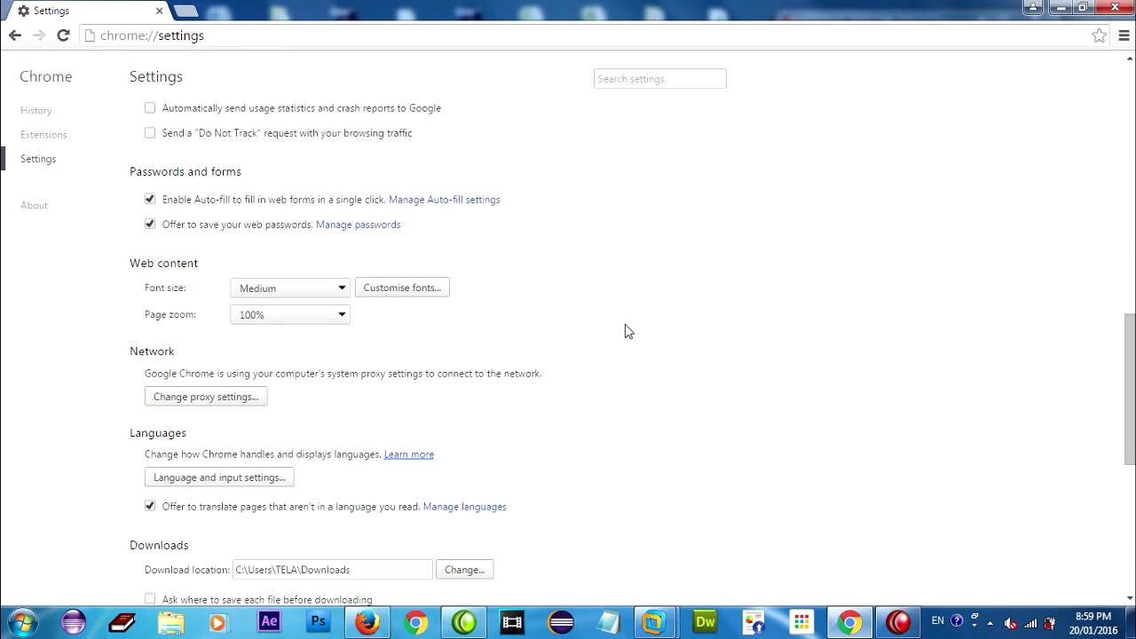
scroll(671, 335, "up", 3)
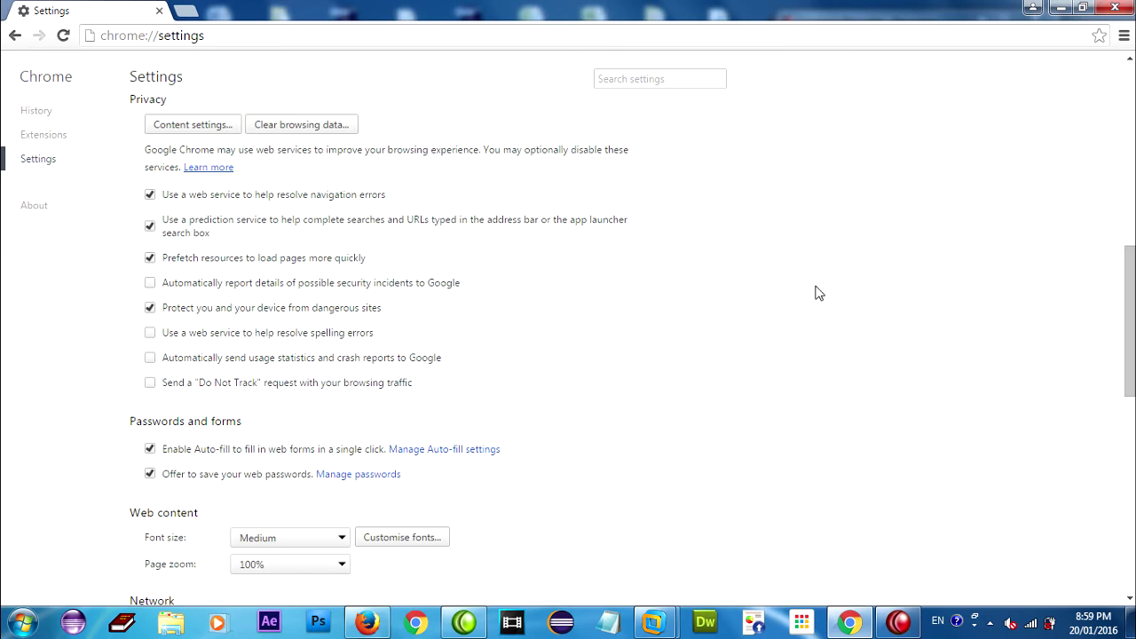
scroll(862, 322, "up", 8)
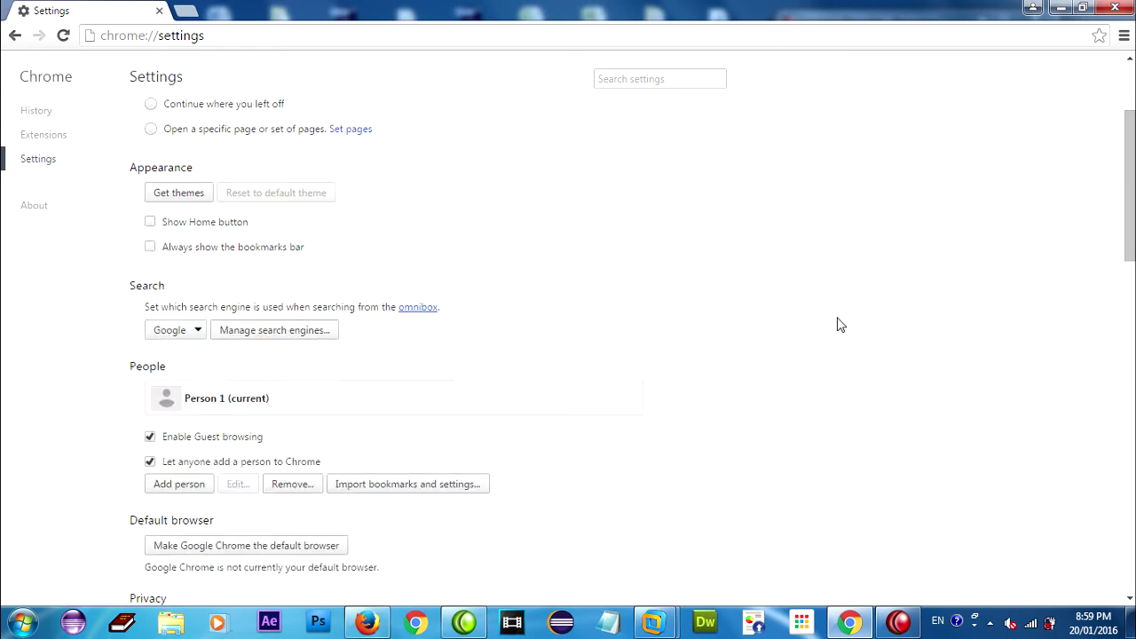
Search the settings for 'Web Con' to show the Web content section.
left_click(626, 79)
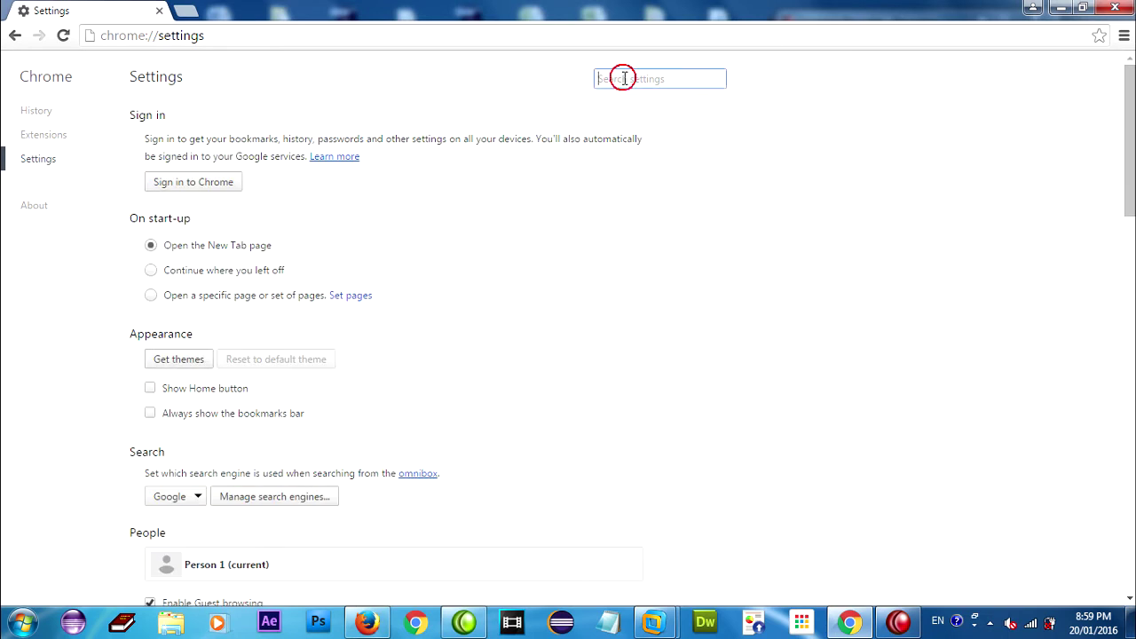
left_click(752, 127)
left_click(646, 79)
type("Web Con")
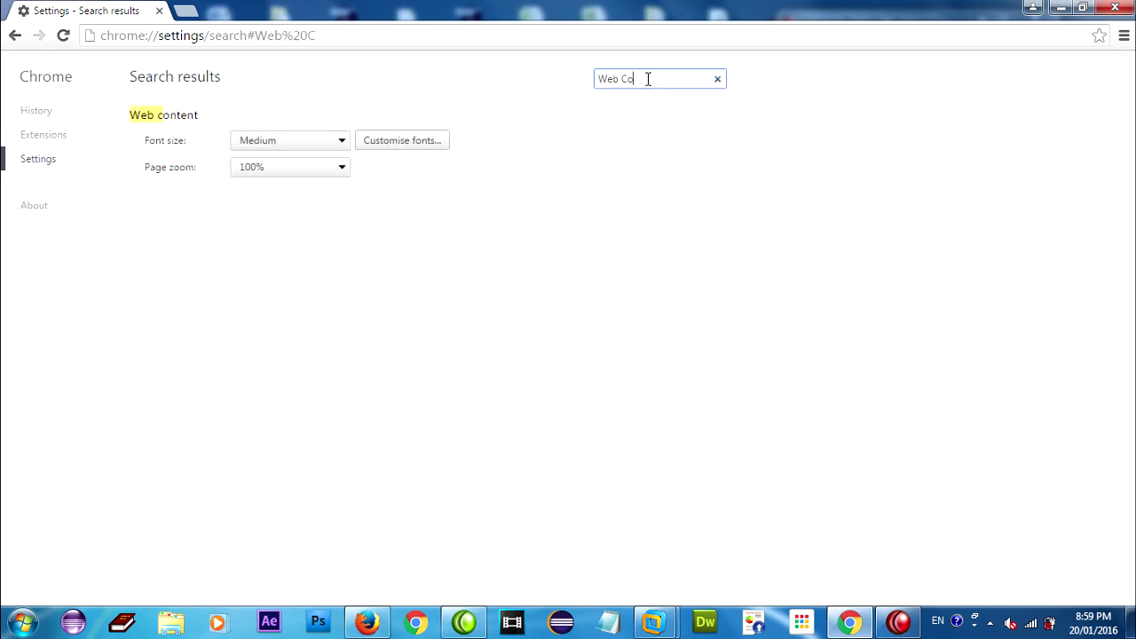
left_click(142, 115)
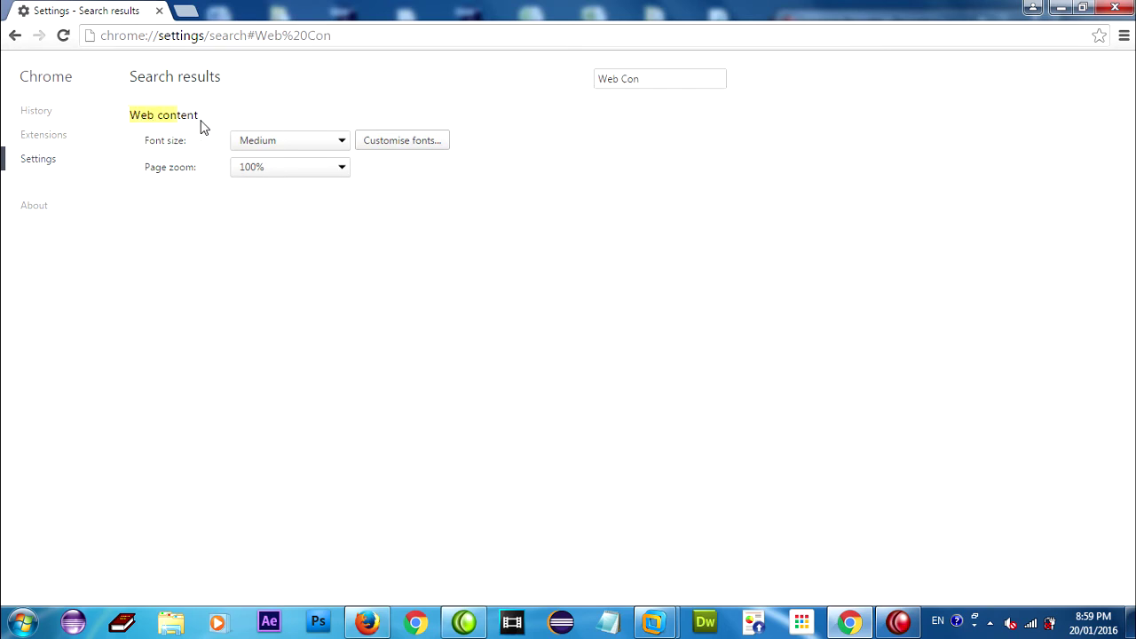
Open Customise fonts and review the Khmer OS Fasthand font settings in Fonts and Encoding.
left_click(397, 142)
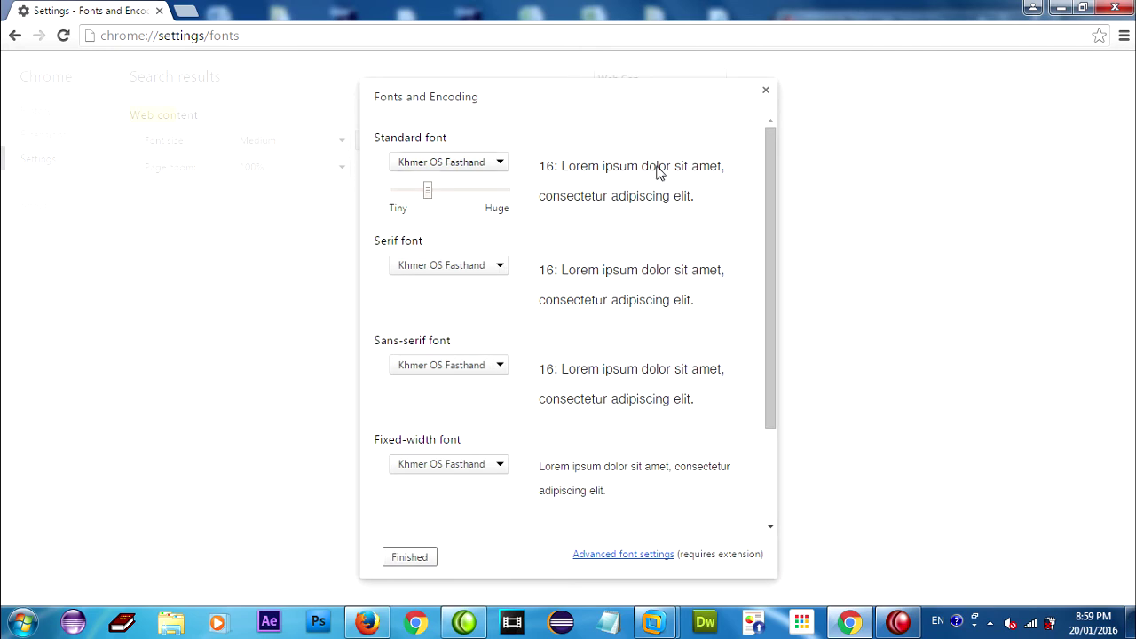
mouse_move(769, 167)
left_mouse_down()
mouse_move(765, 362)
mouse_move(769, 146)
left_mouse_up()
scroll(544, 383, "down", 3)
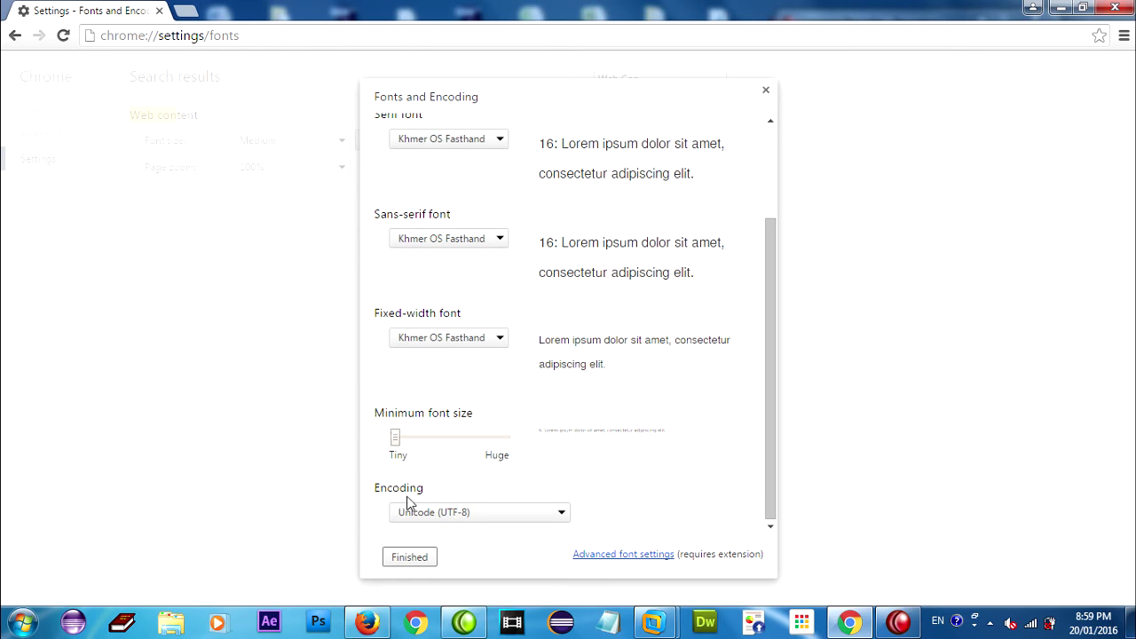
scroll(498, 503, "up", 3)
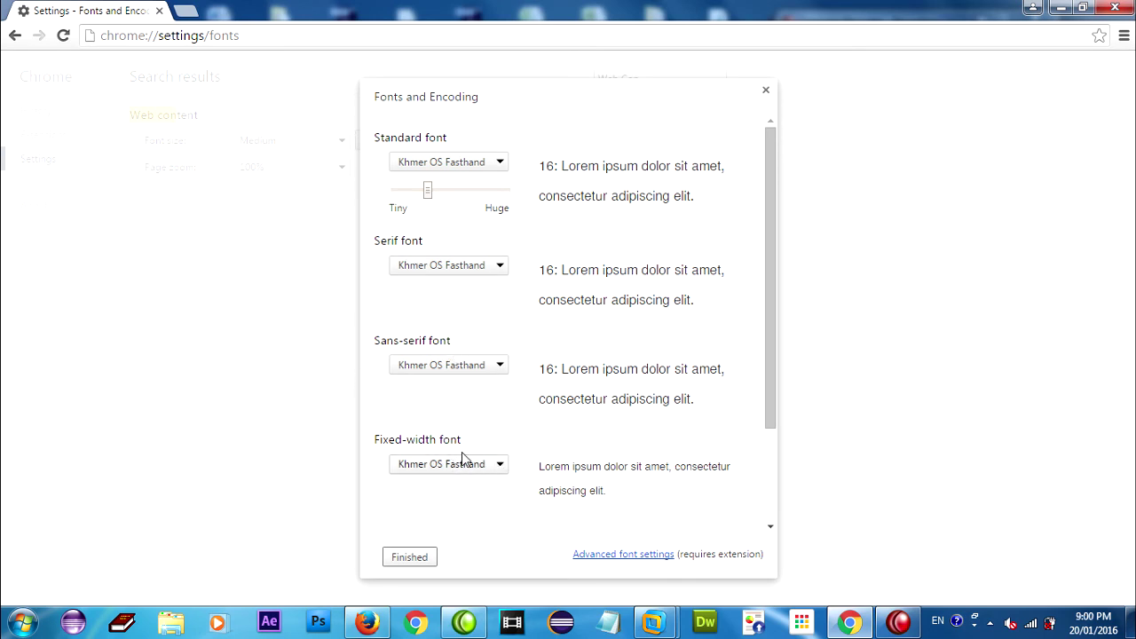
scroll(522, 405, "down", 1)
scroll(521, 406, "down", 1)
scroll(560, 459, "up", 2)
left_click_drag(767, 342, 773, 307)
Browse the standard font list, then close and reopen the Fonts and Encoding dialog.
left_click(432, 167)
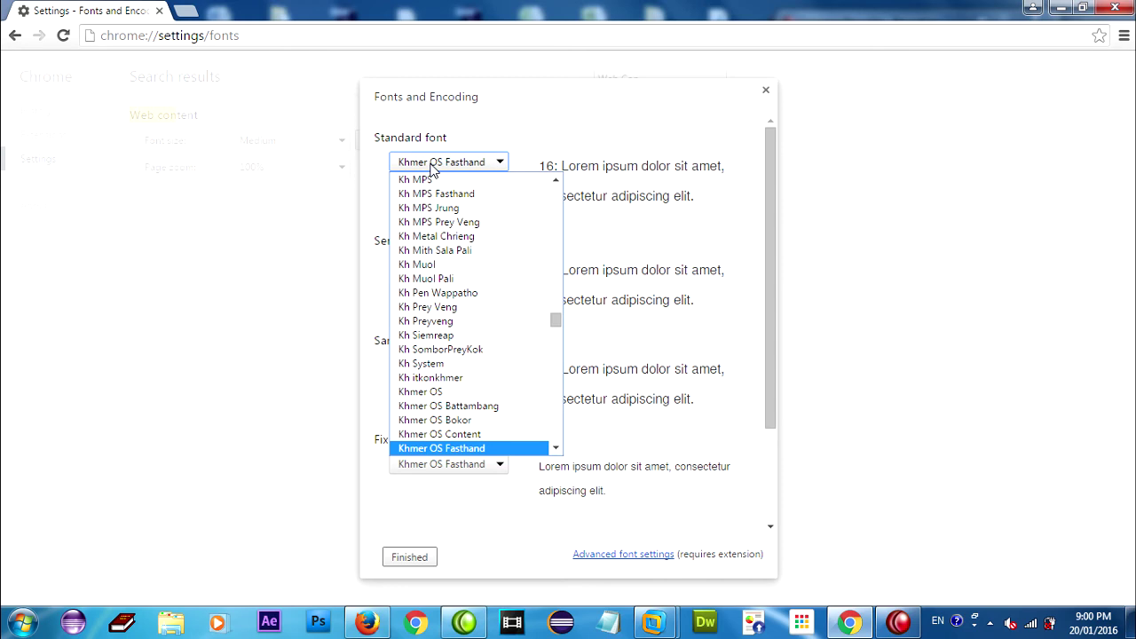
key("Home")
key("End")
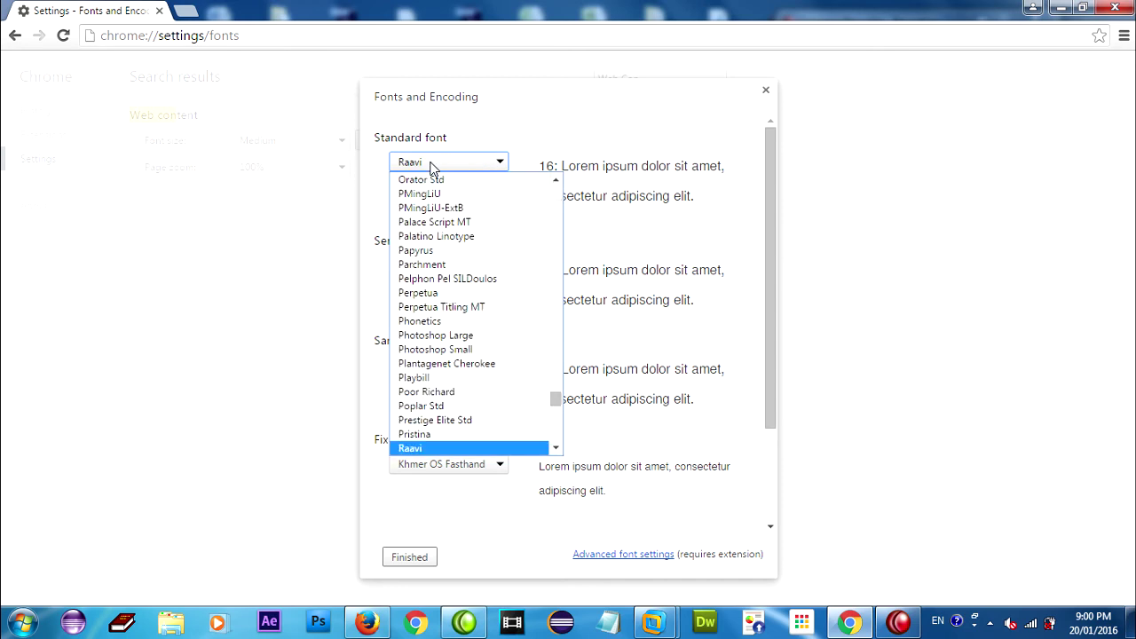
key("Return")
key("Escape")
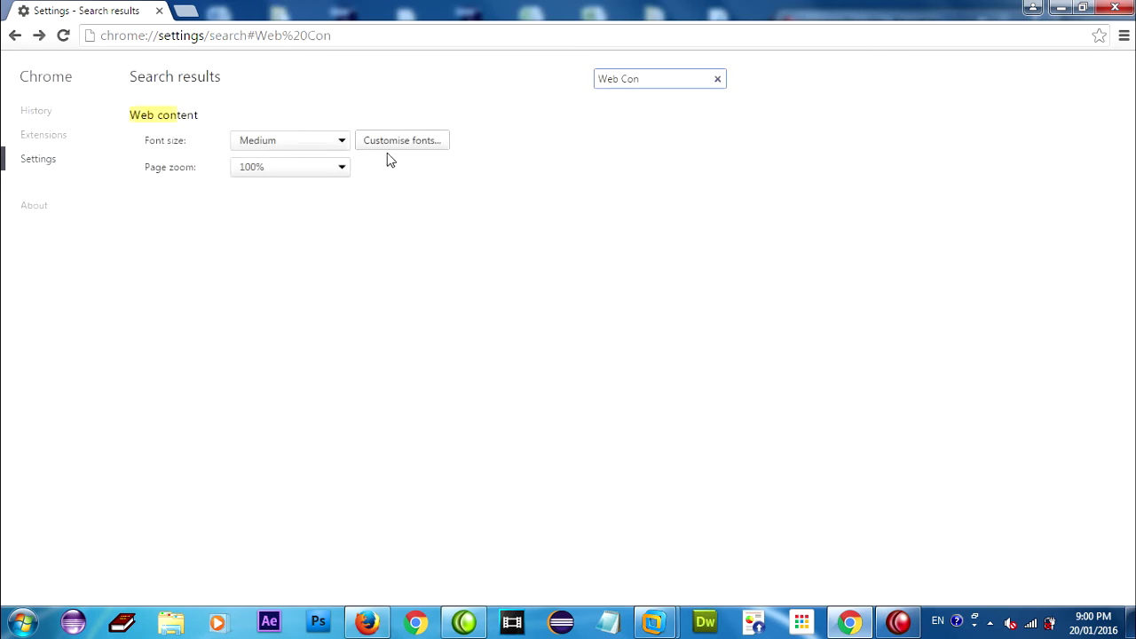
left_click(389, 142)
Set the standard font to Arial.
left_click(468, 165)
key("g")
left_click_drag(559, 293, 555, 233)
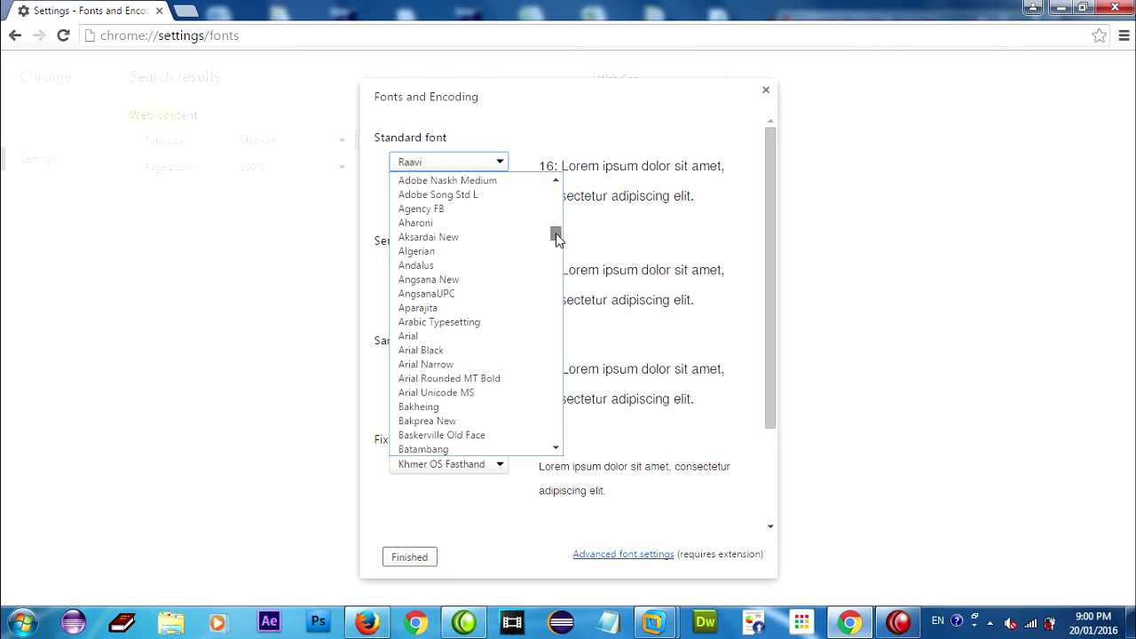
left_click(449, 337)
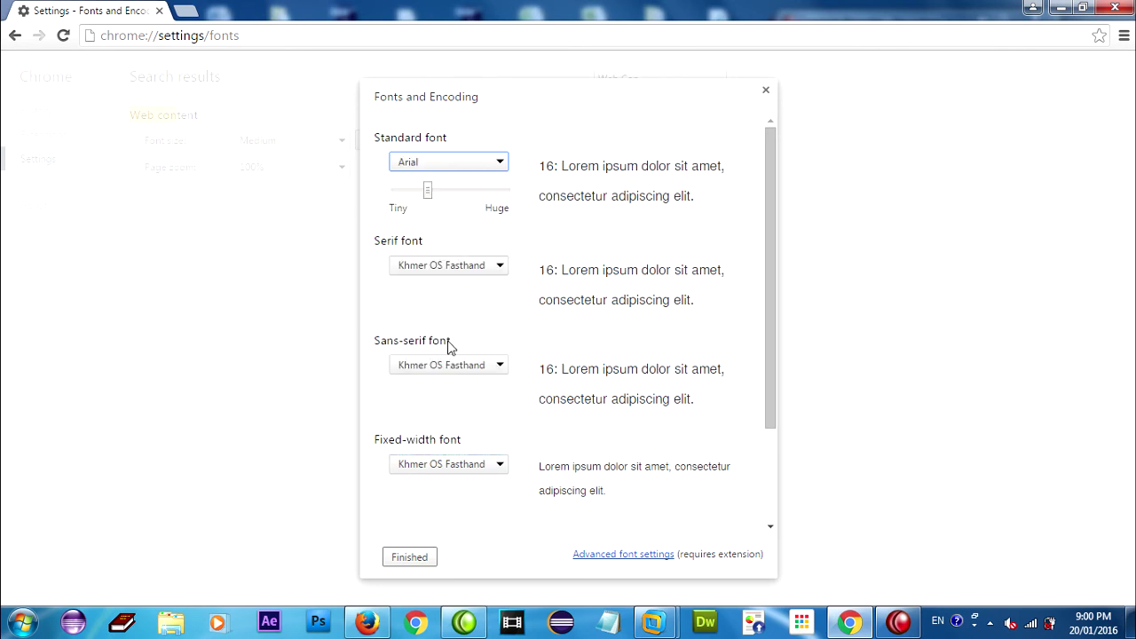
left_click(473, 265)
left_click_drag(553, 418, 571, 342)
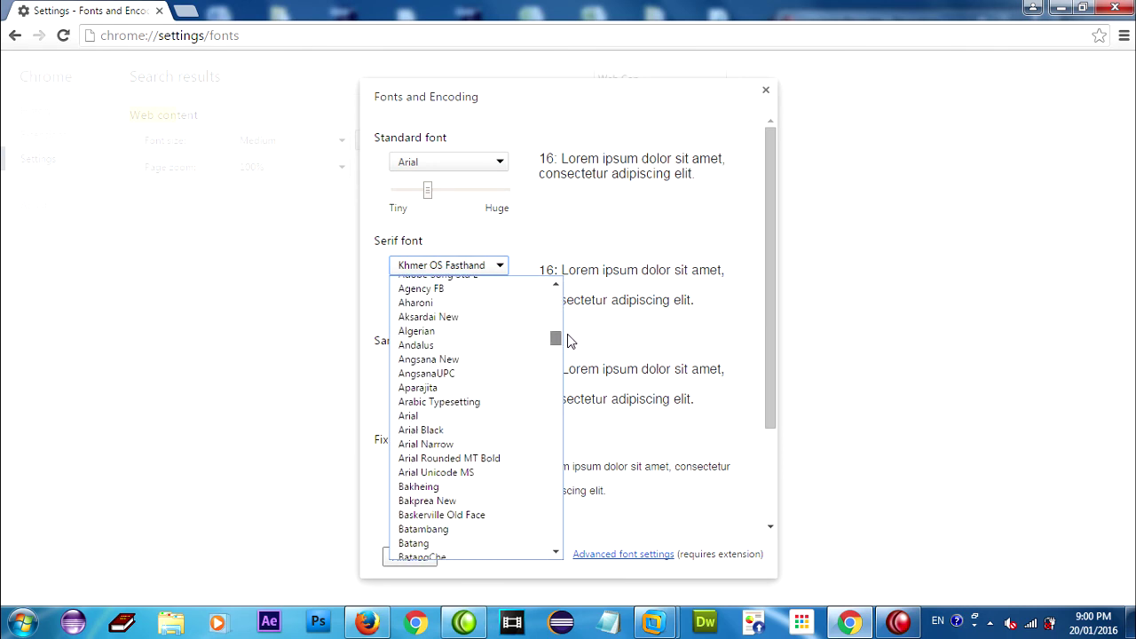
Set both the serif and sans-serif fonts to Arial.
left_click(457, 415)
left_click(484, 365)
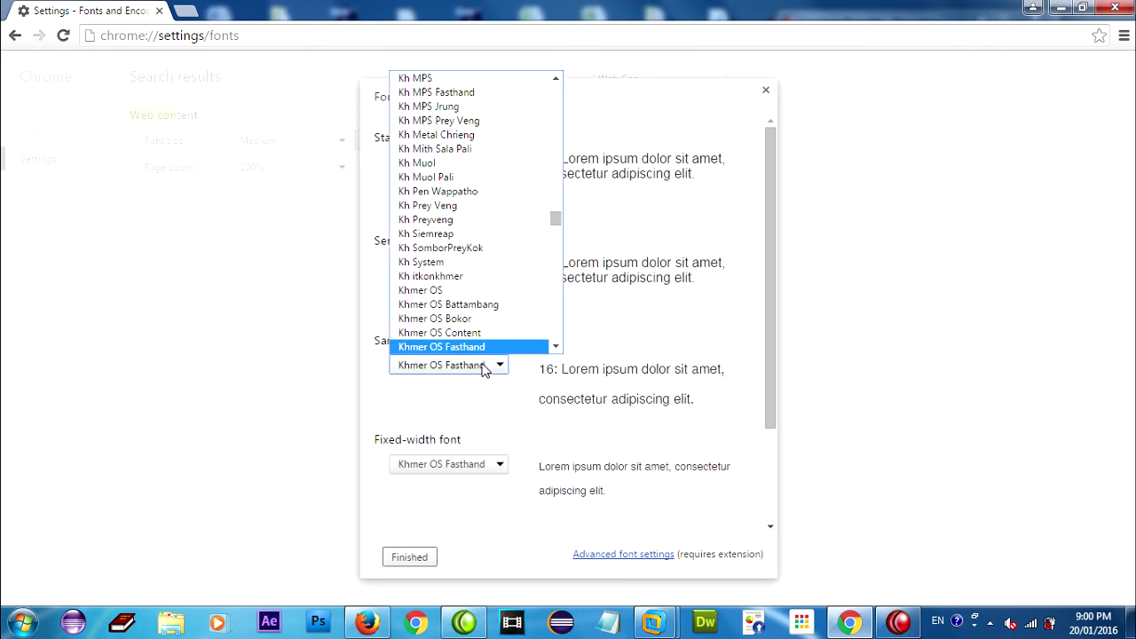
left_click_drag(556, 219, 562, 263)
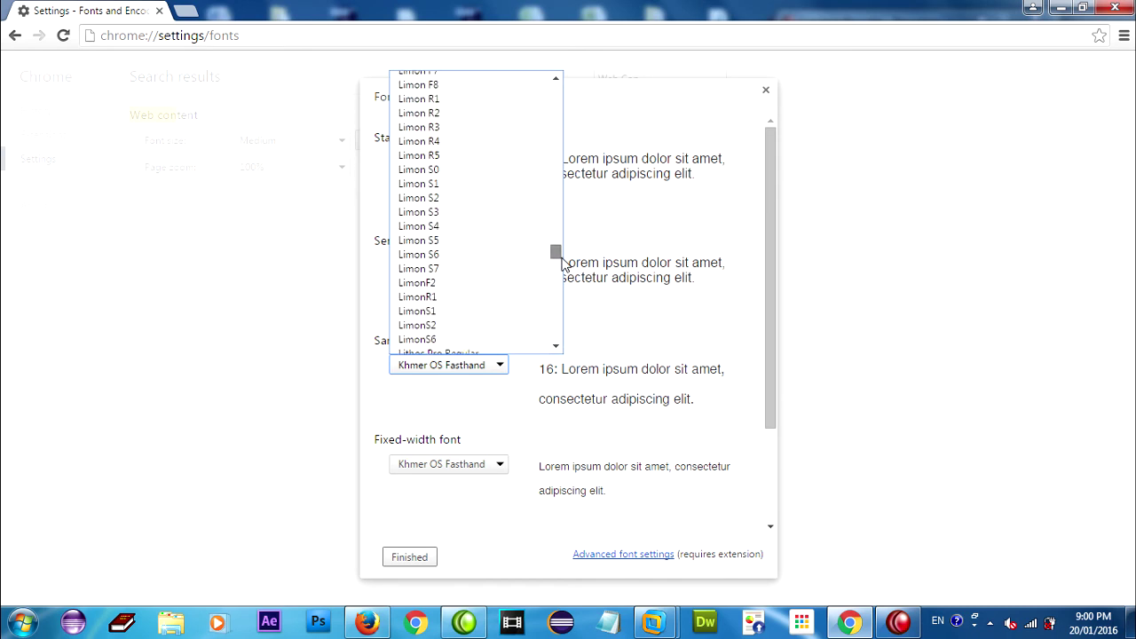
left_click_drag(562, 265, 562, 144)
left_click(424, 211)
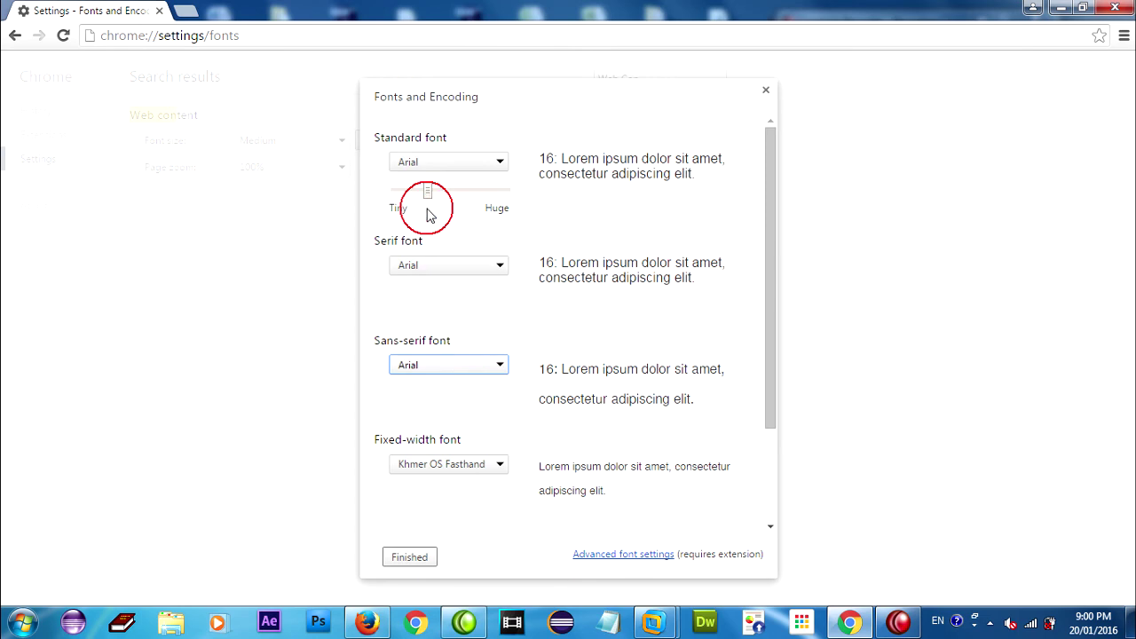
Set the fixed-width font to Arial and scroll down to Encoding.
left_click(470, 463)
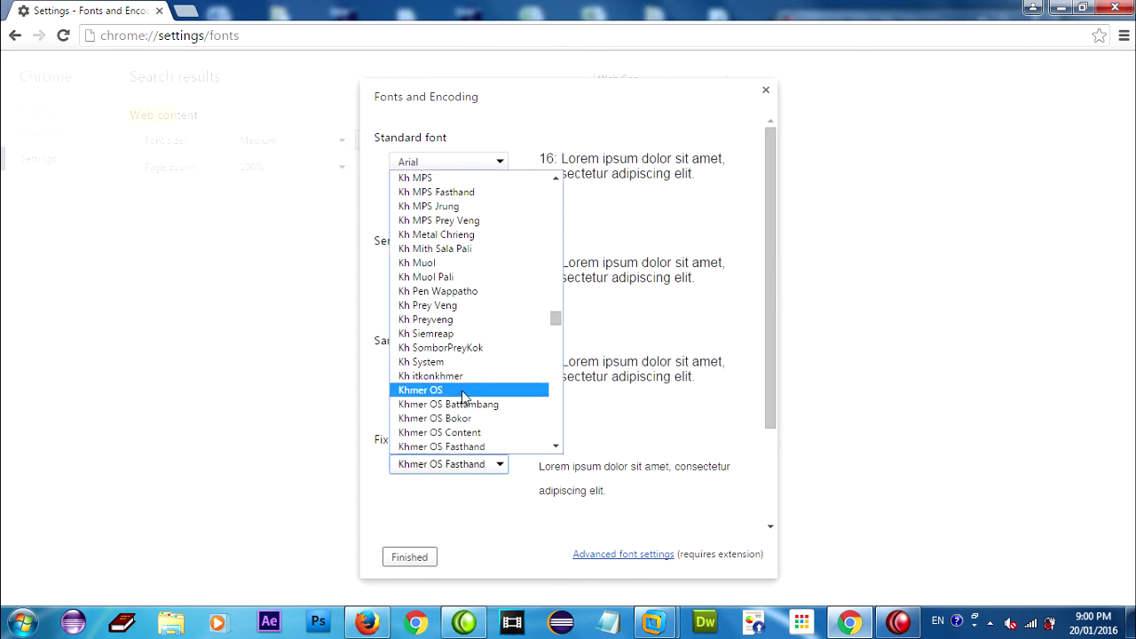
left_click_drag(553, 317, 554, 219)
scroll(553, 219, "down", 10)
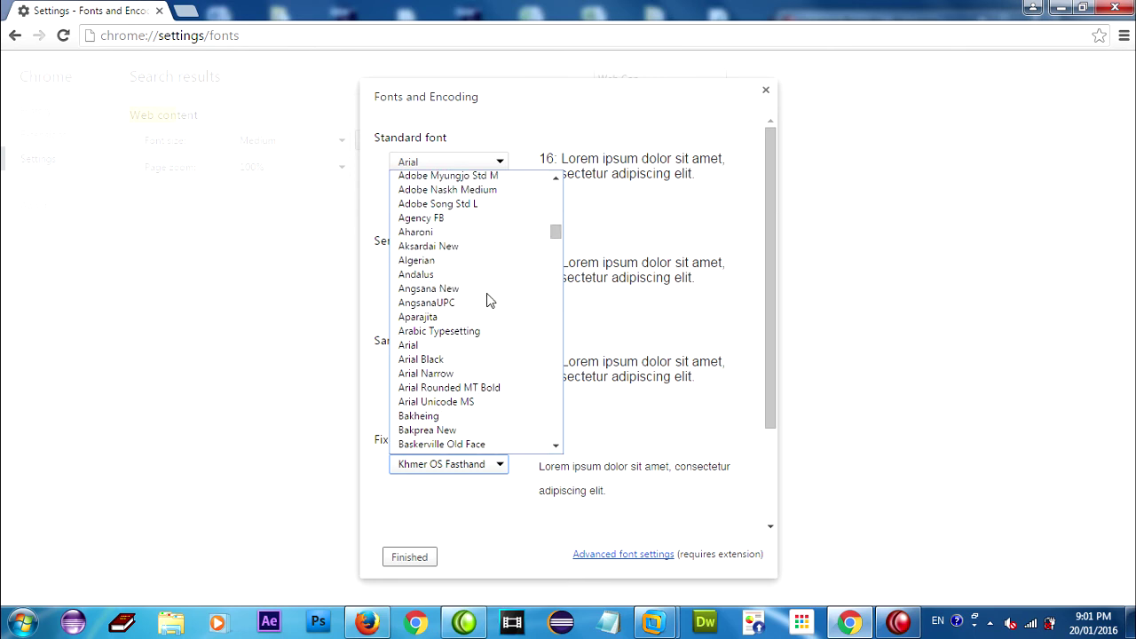
left_click(414, 346)
left_click_drag(774, 406, 761, 520)
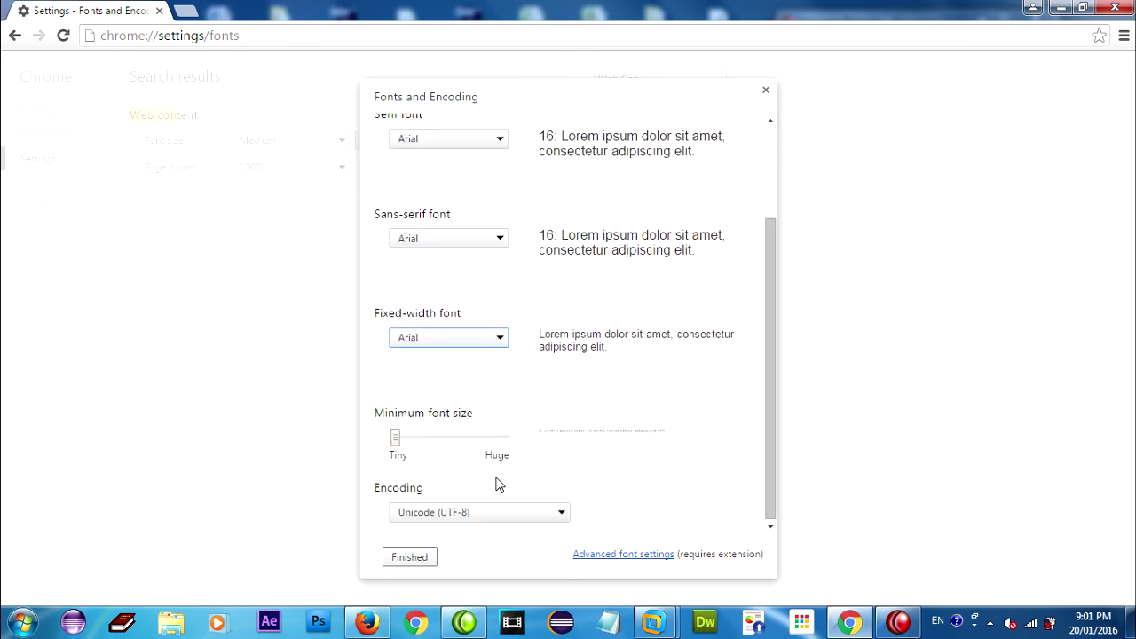
Keep the encoding at Unicode (UTF-8) and close Fonts and Encoding with Finished.
left_click(451, 513)
left_click_drag(563, 355, 499, 256)
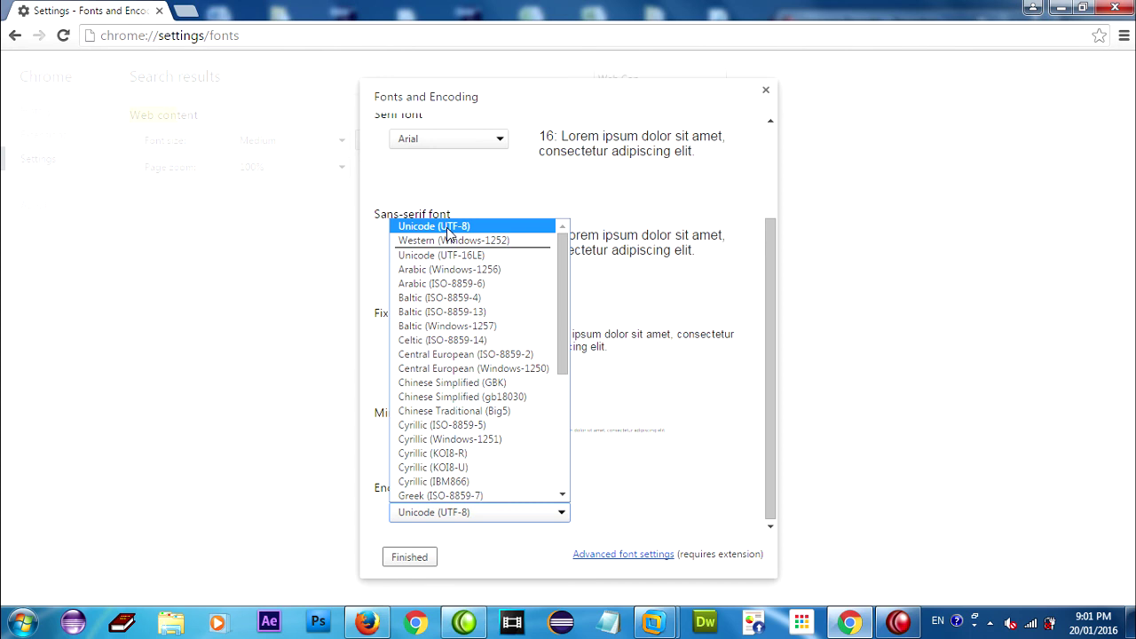
left_click(477, 203)
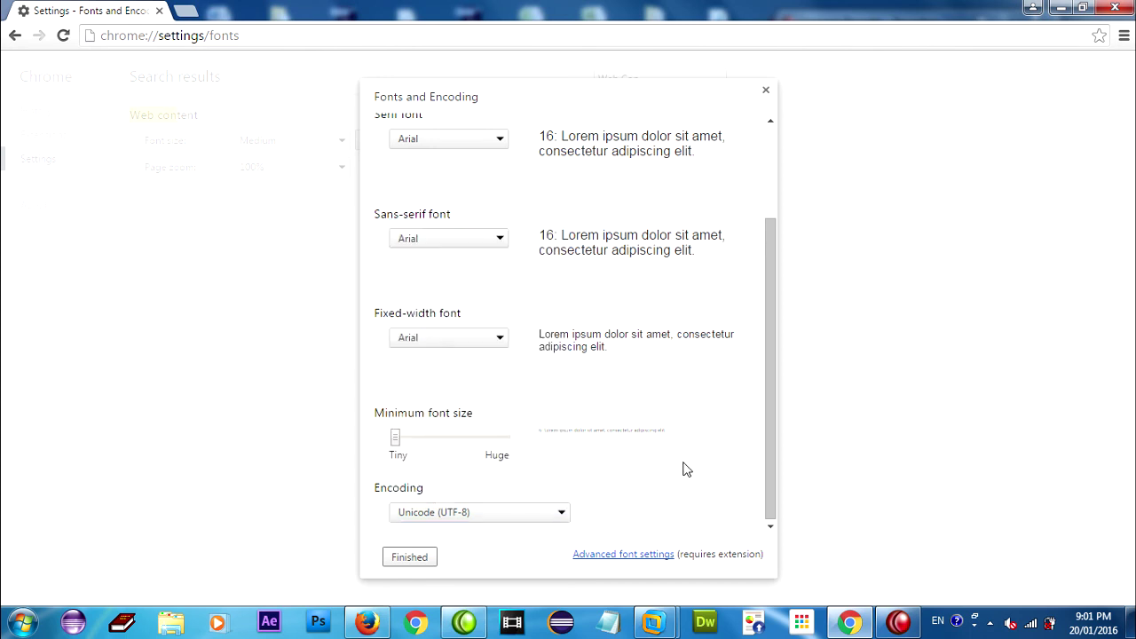
left_click(410, 556)
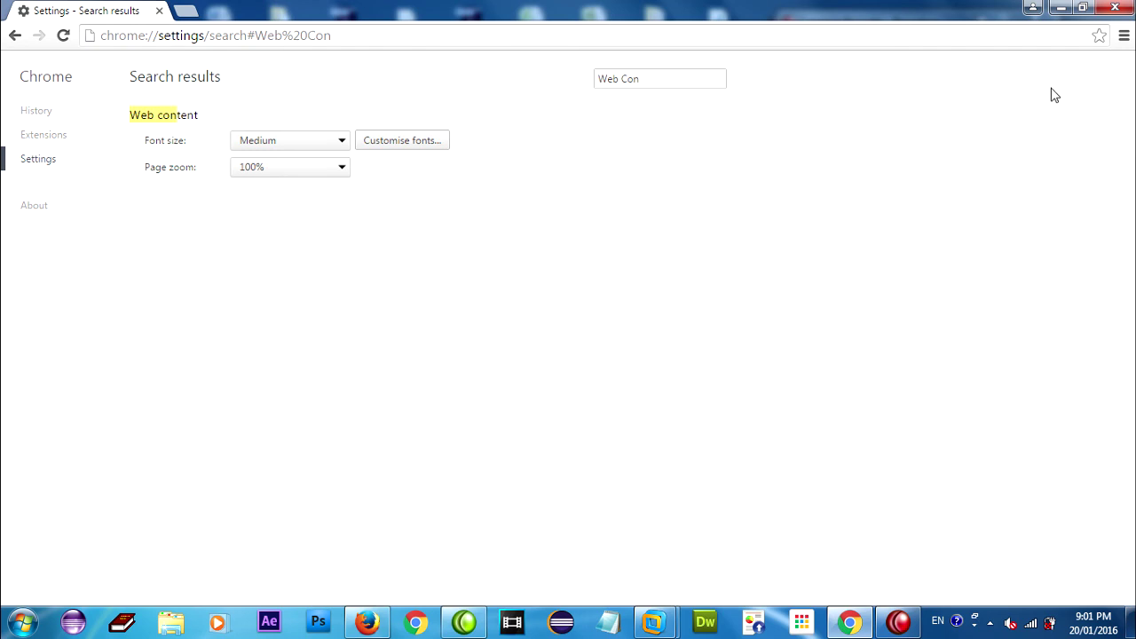
Exit Chrome from the main menu so the new fonts take effect.
left_click(1124, 35)
left_click(753, 254)
left_click(1123, 38)
left_click(949, 364)
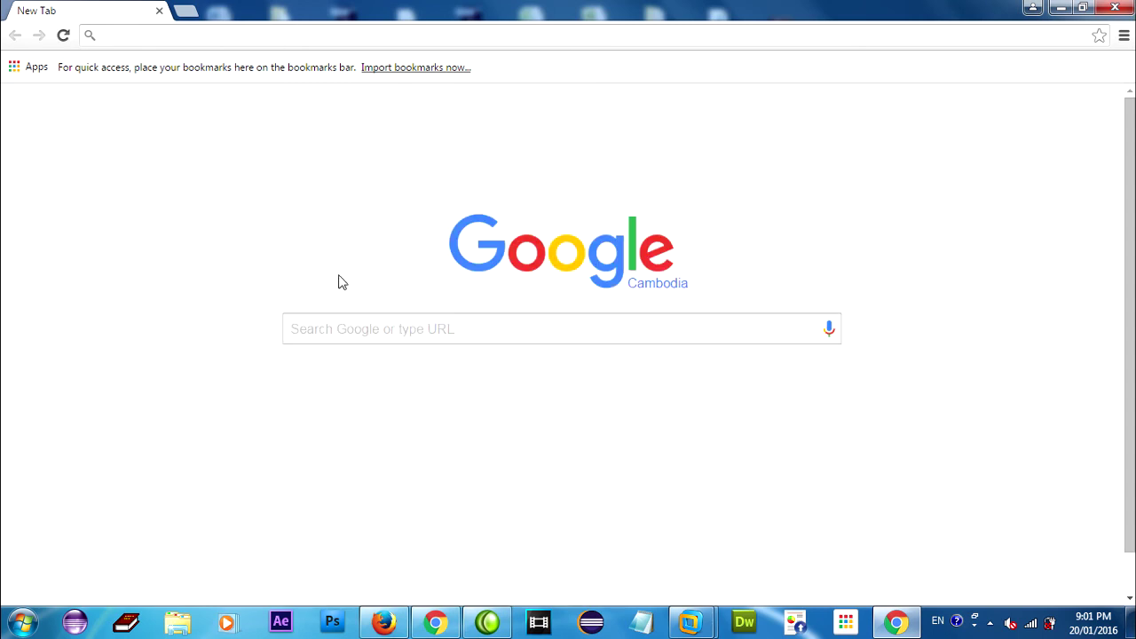
Search Google for 'How to change font on chrome' and scroll the results.
left_click(359, 327)
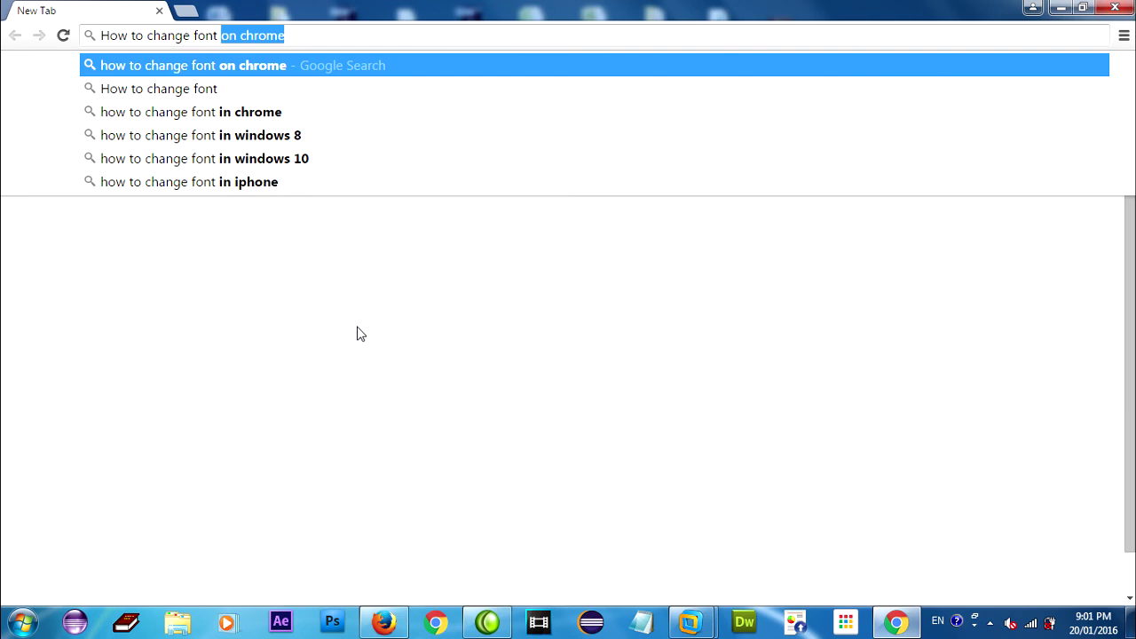
type("n chrome")
key("Return")
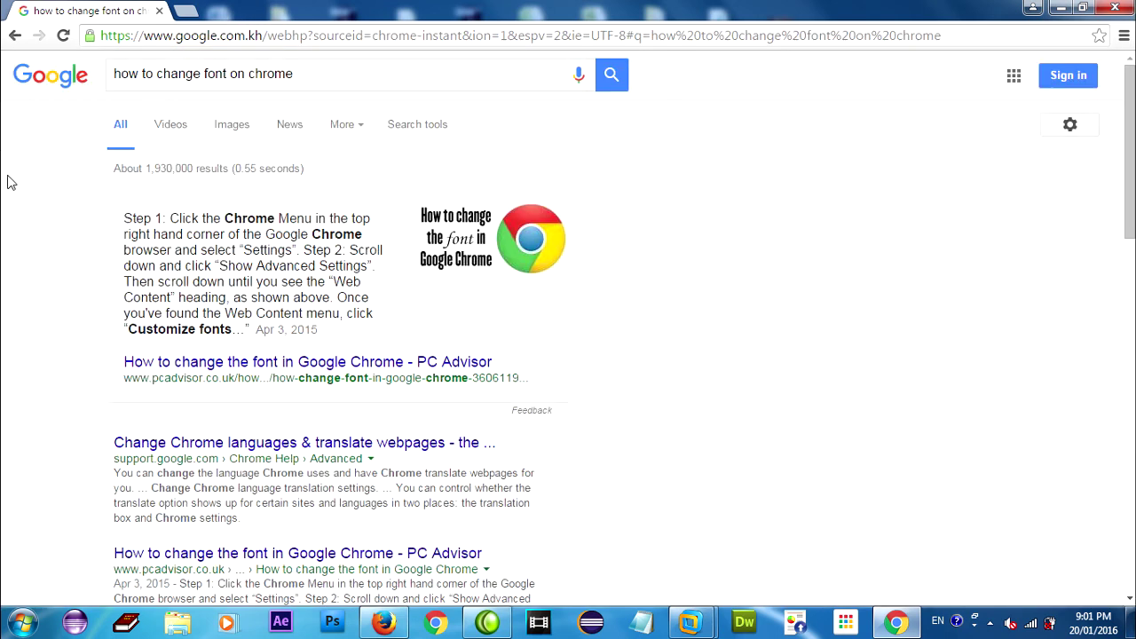
scroll(2, 182, "down", 2)
scroll(2, 182, "up", 2)
scroll(2, 253, "down", 6)
scroll(2, 253, "up", 6)
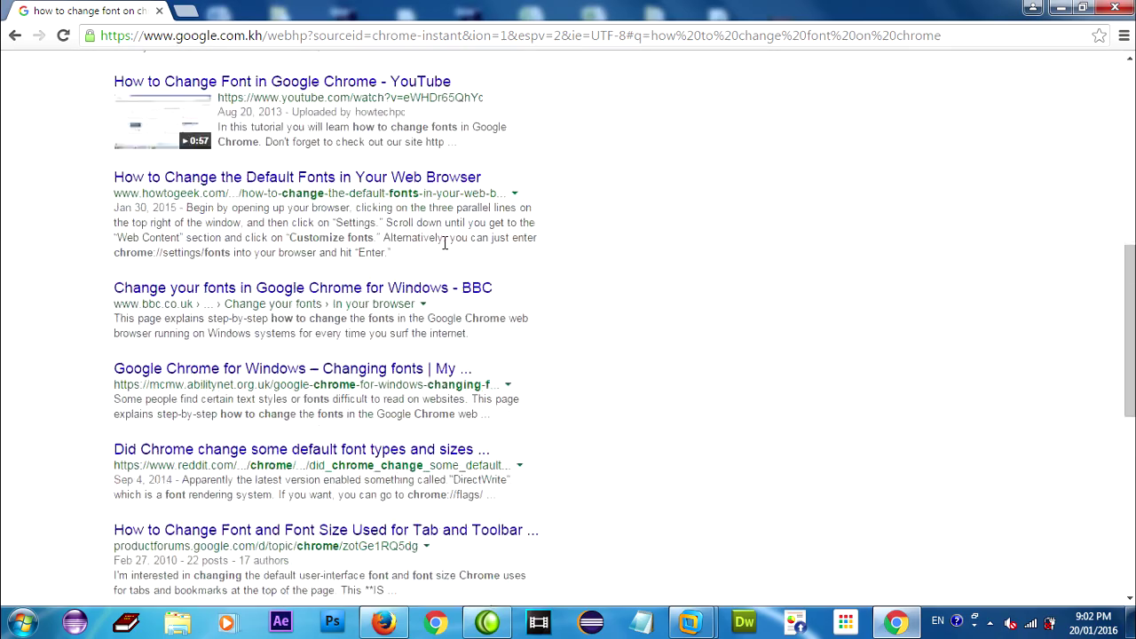